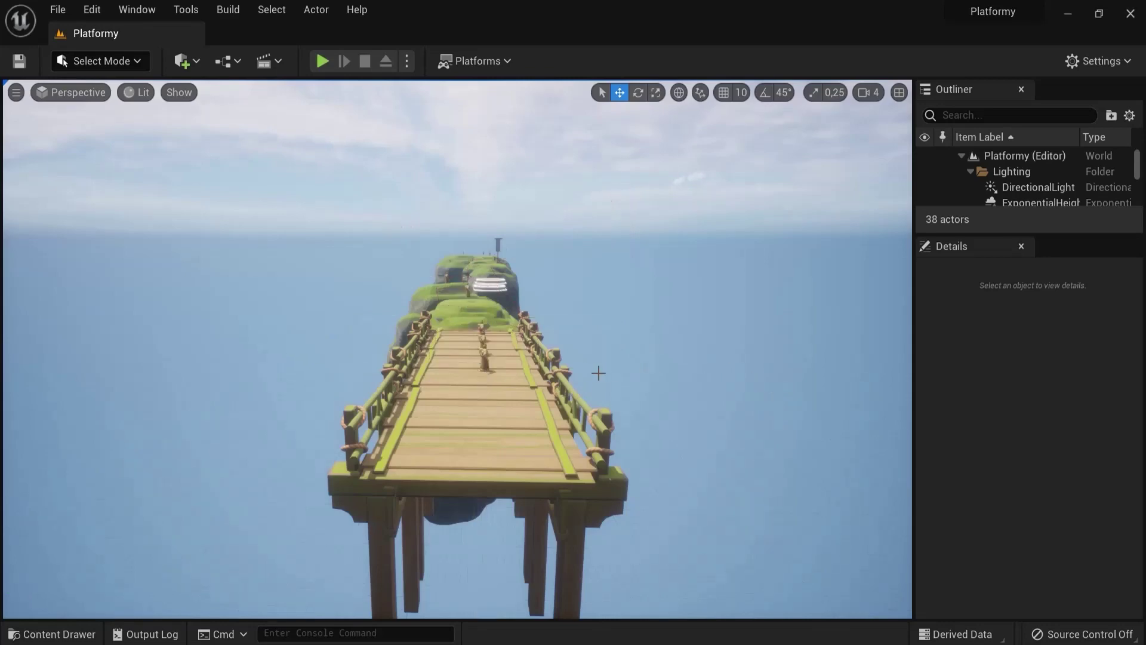
Step: Orbit the viewport around the wooden bridge, rock islands and platforms
alt+drag(599, 373, 623, 372)
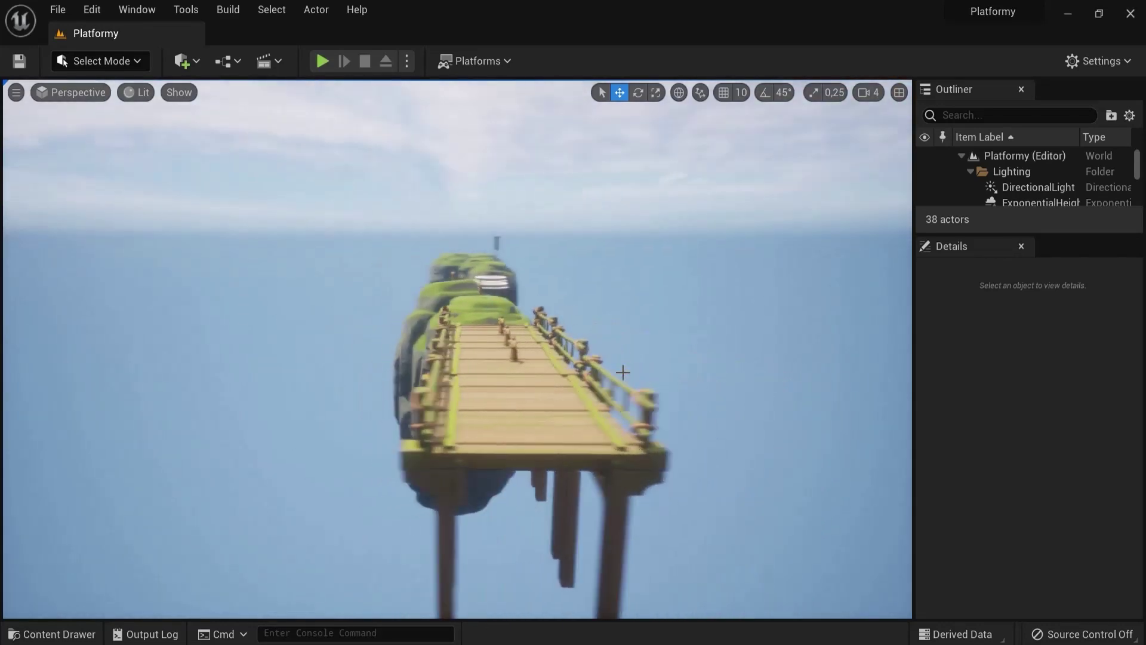
mouse_move(592, 404)
alt+mouse_down()
mouse_move(584, 437)
mouse_move(627, 416)
mouse_move(627, 394)
mouse_move(510, 412)
alt+mouse_up()
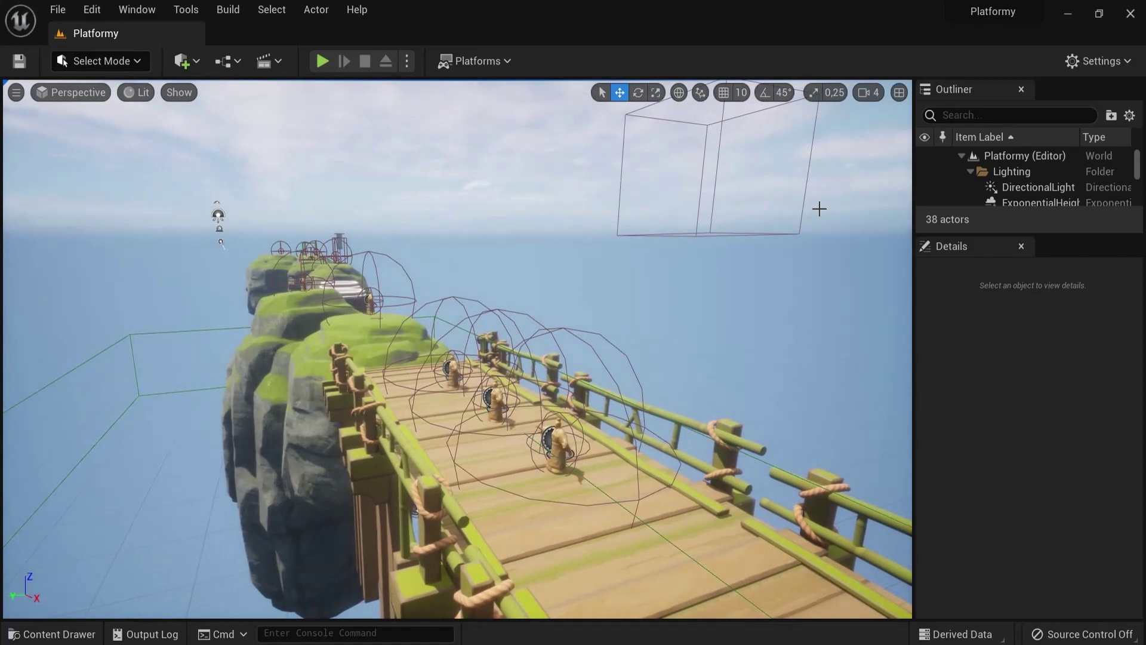
alt+drag(726, 201, 660, 466)
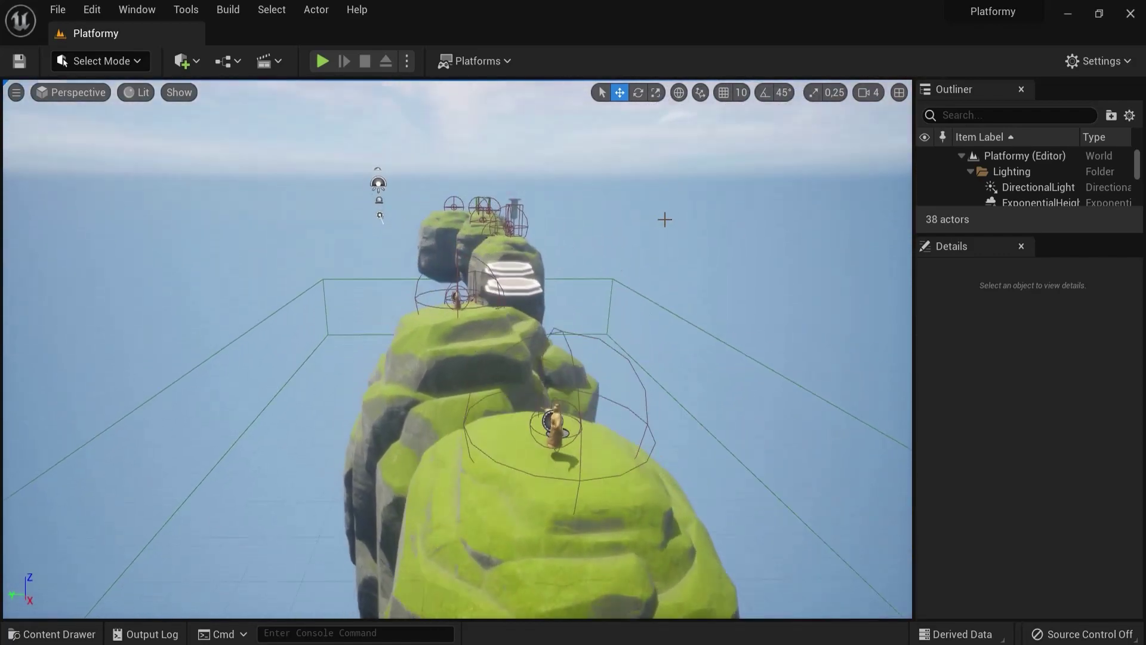
scroll(659, 466, up, 2)
scroll(645, 452, up, 2)
scroll(606, 430, up, 2)
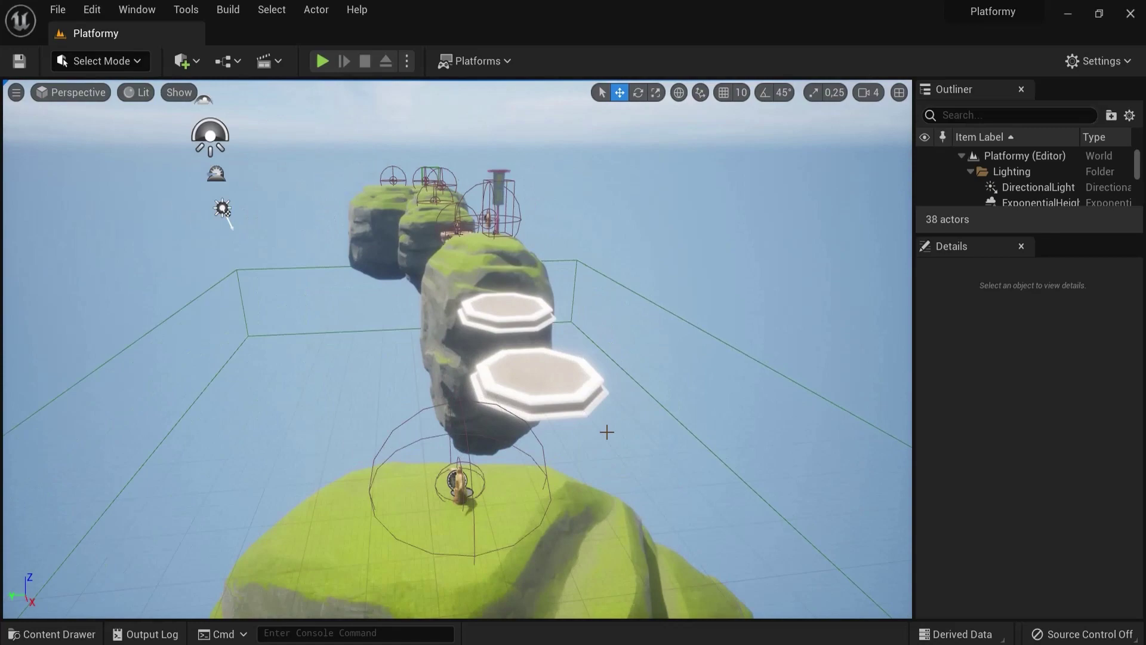
scroll(582, 414, up, 2)
scroll(576, 439, up, 2)
scroll(578, 422, up, 2)
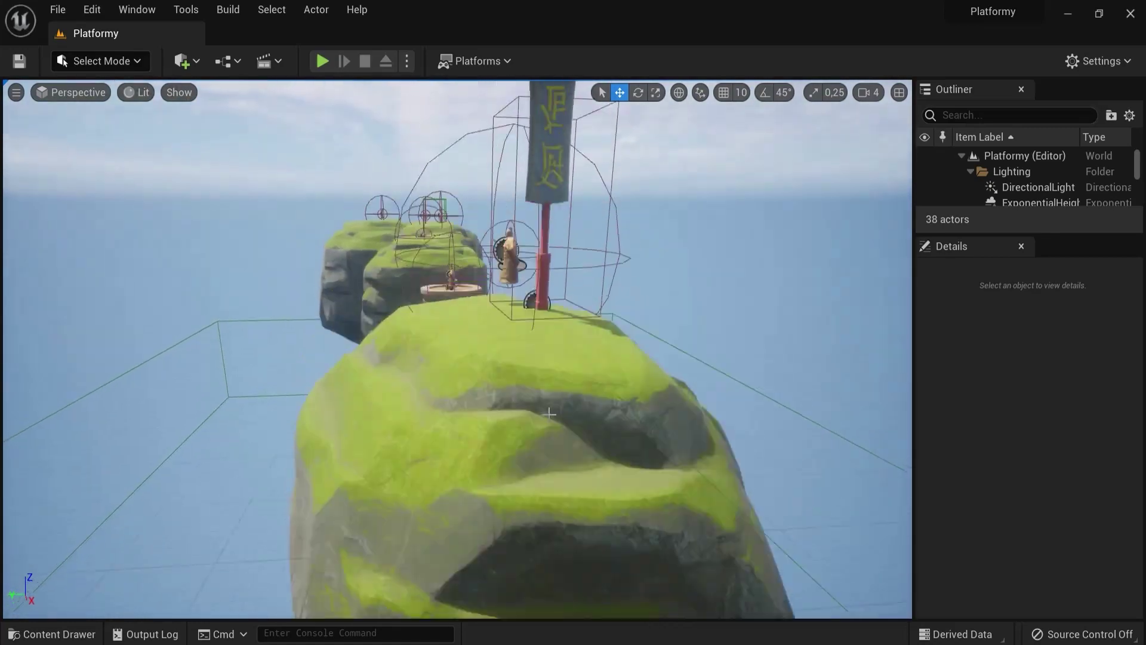
scroll(516, 386, up, 2)
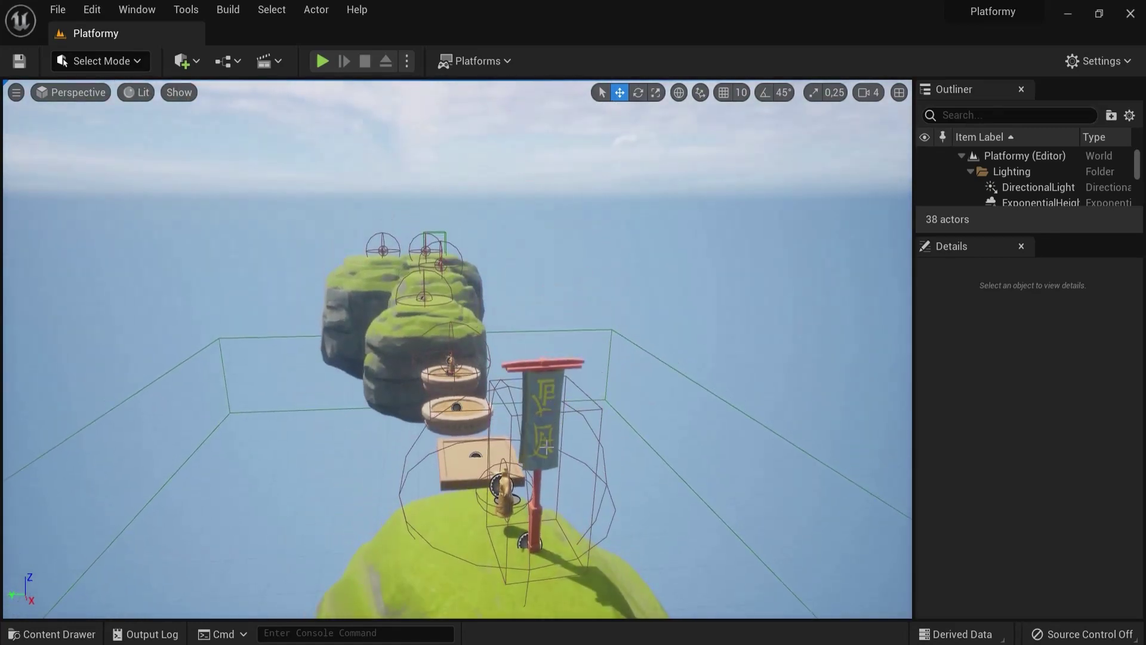
mouse_move(546, 446)
alt+mouse_down()
mouse_move(598, 469)
mouse_move(554, 452)
mouse_move(556, 493)
alt+mouse_up()
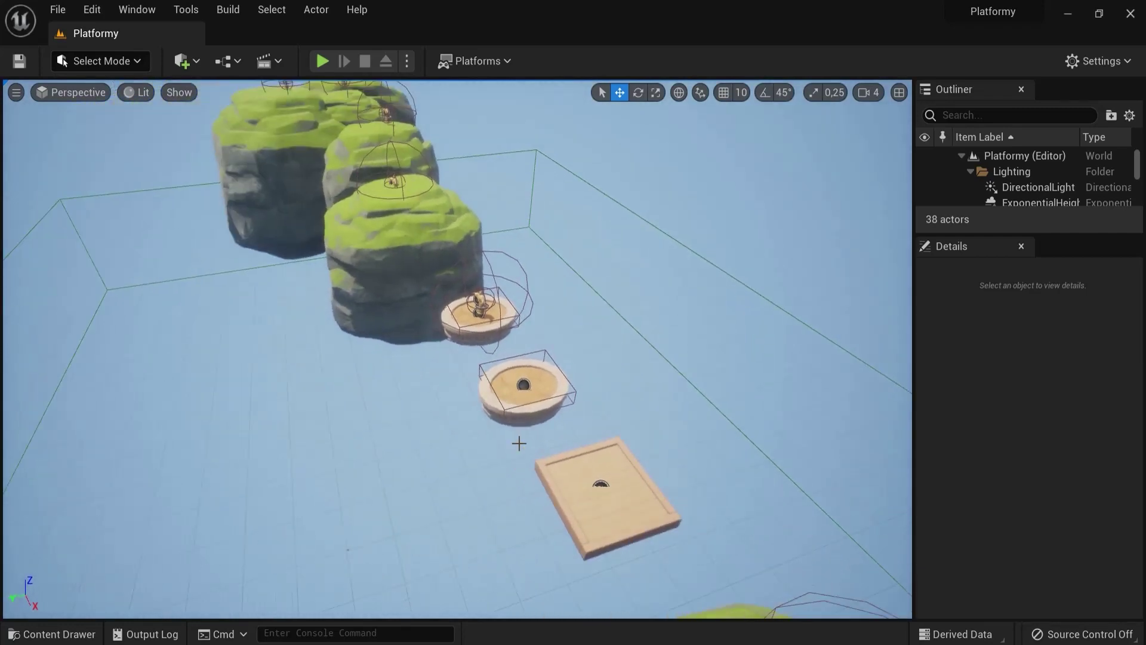
scroll(520, 442, up, 2)
scroll(614, 455, up, 2)
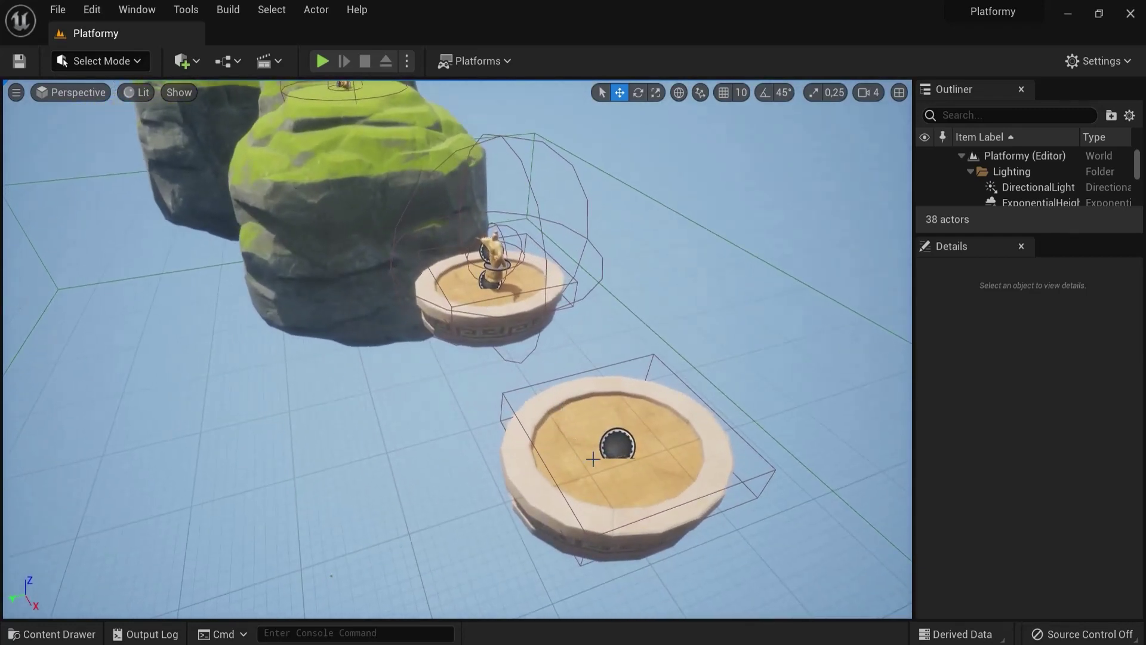
Step: Swing the view toward the rock column, selecting the WinPlace trigger and SM_SkySphere mesh
mouse_move(617, 489)
alt+mouse_down()
mouse_move(600, 380)
mouse_move(646, 415)
alt+mouse_up()
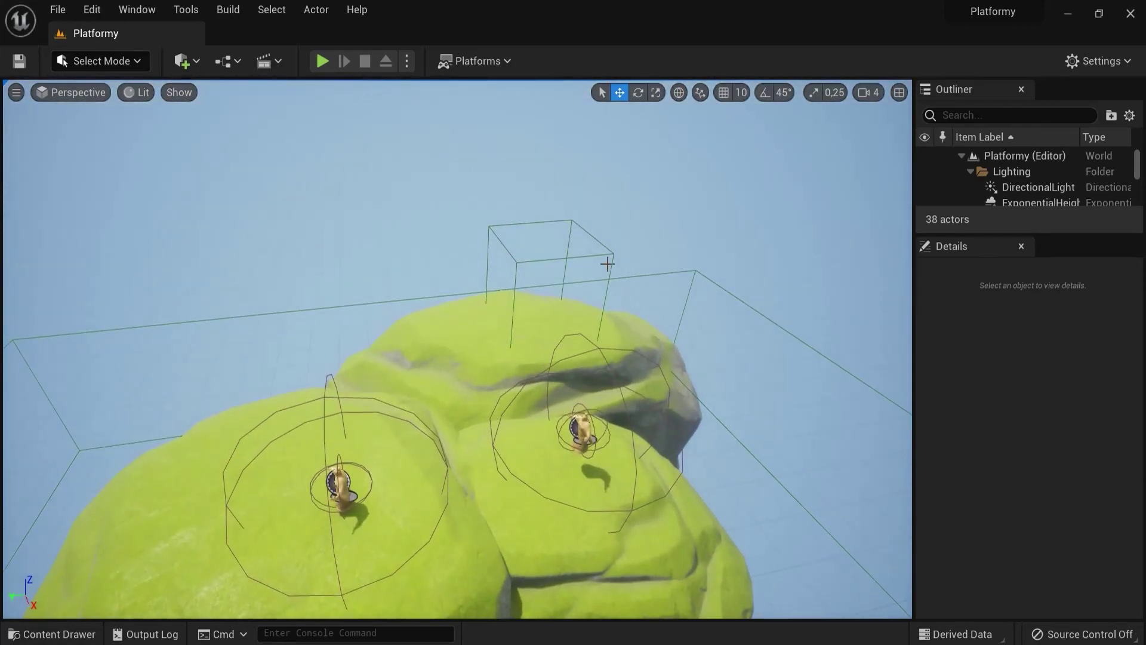
click(613, 254)
click(642, 240)
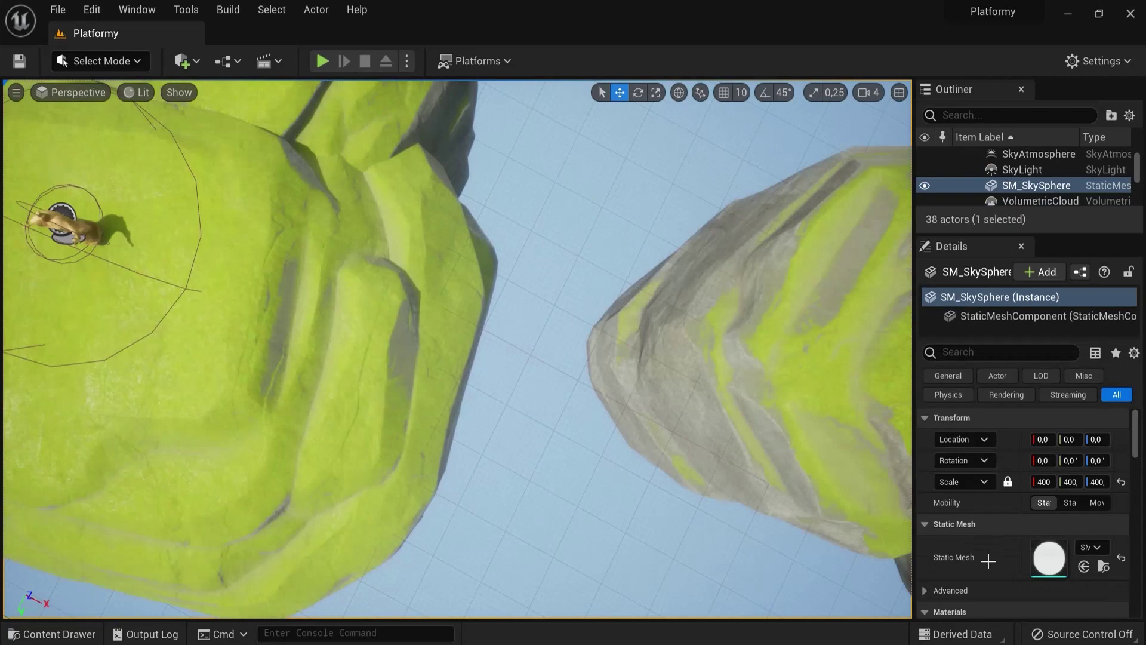
mouse_move(641, 240)
alt+mouse_down()
mouse_move(571, 277)
mouse_move(484, 3)
alt+mouse_up()
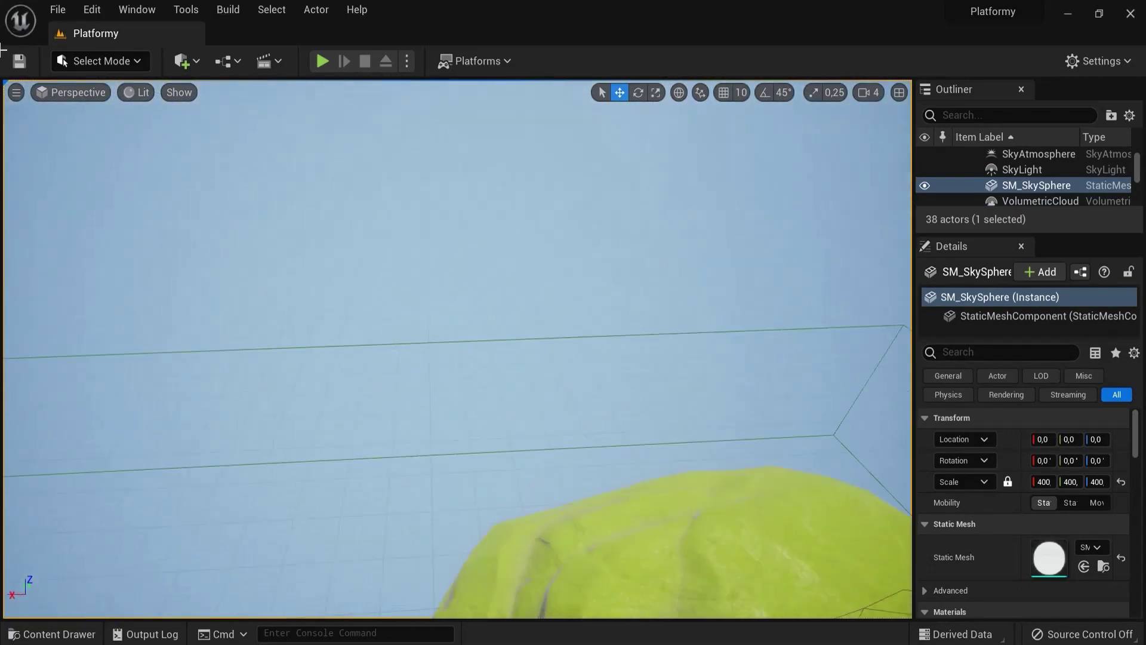
Step: Start play mode, run the character along the bridge and jump onto the higher rocks
key(alt+p)
key(w)
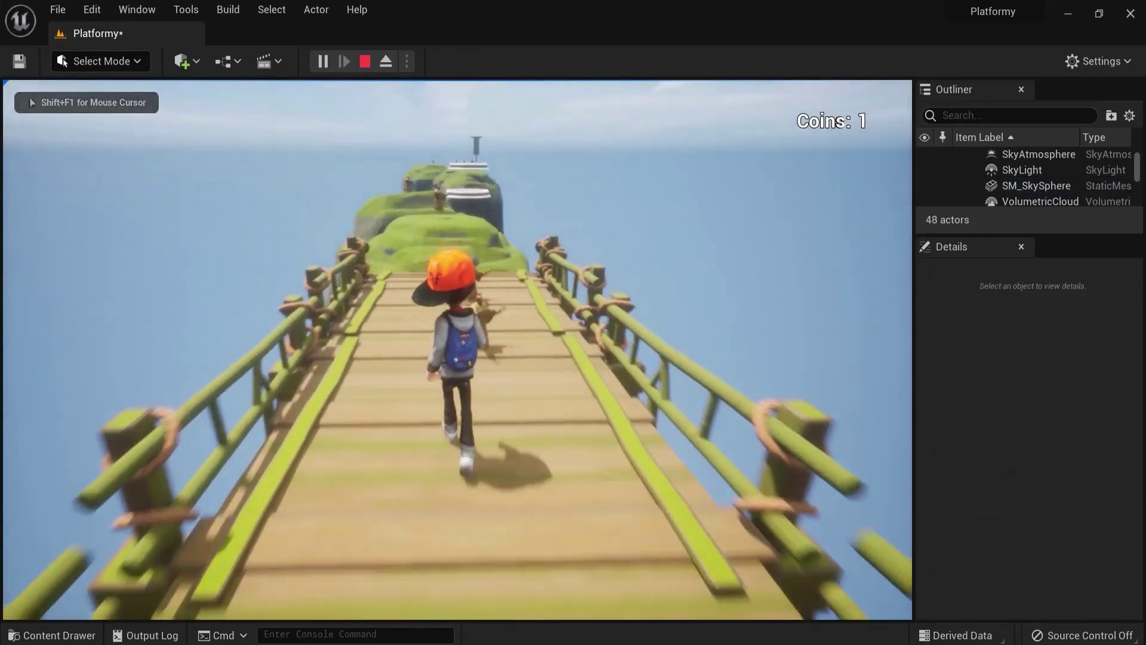
key(space)
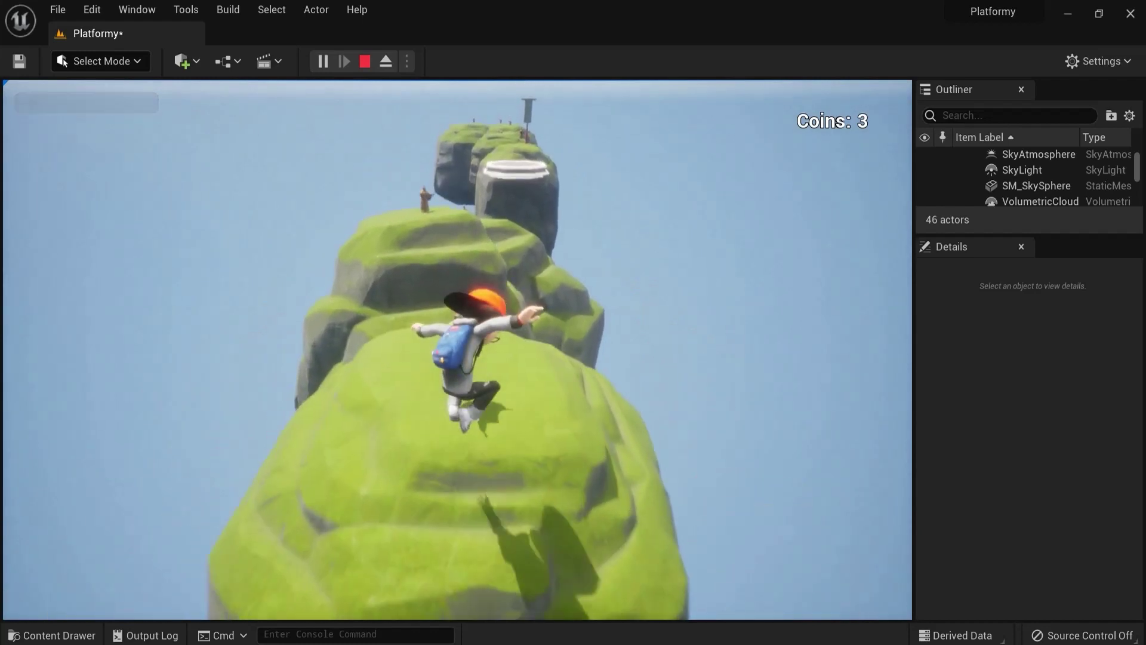
key(space)
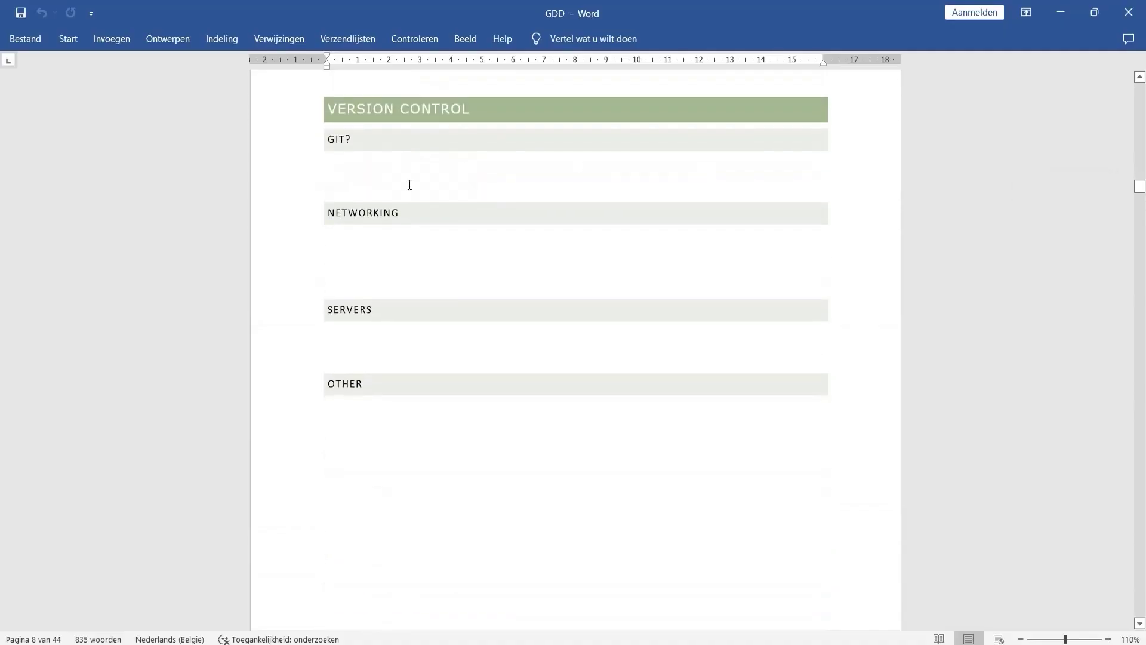
scroll(409, 185, down, 8)
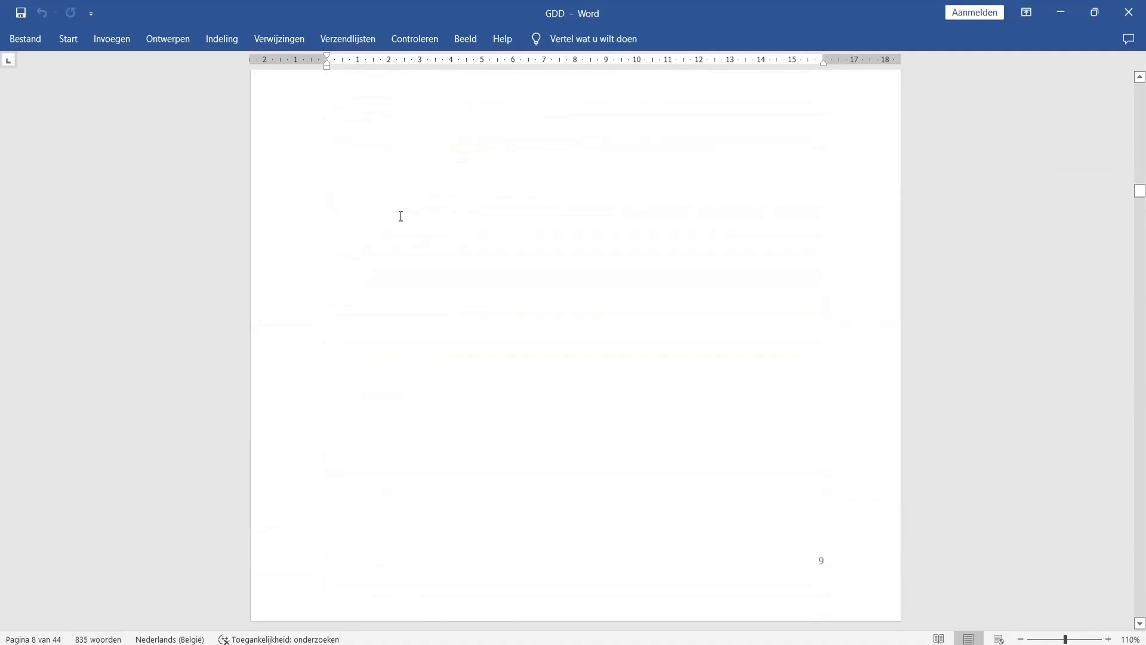
scroll(400, 216, down, 8)
scroll(400, 214, down, 3)
scroll(418, 400, down, 1)
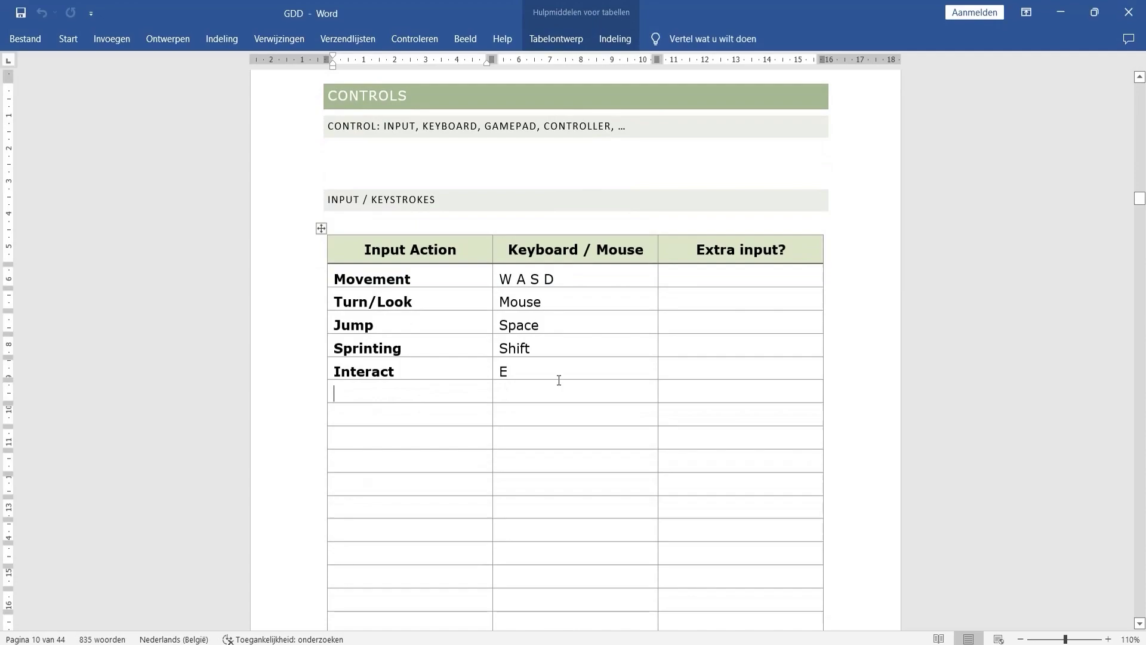